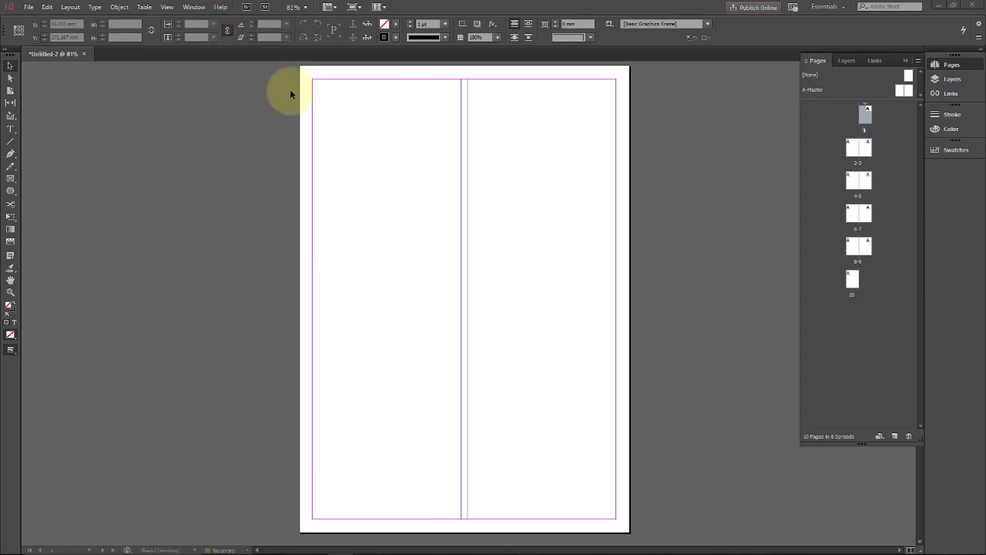
Show the rulers around the document, hide them, and show them again.
{"action": "left_click", "coordinate": [167, 9]}
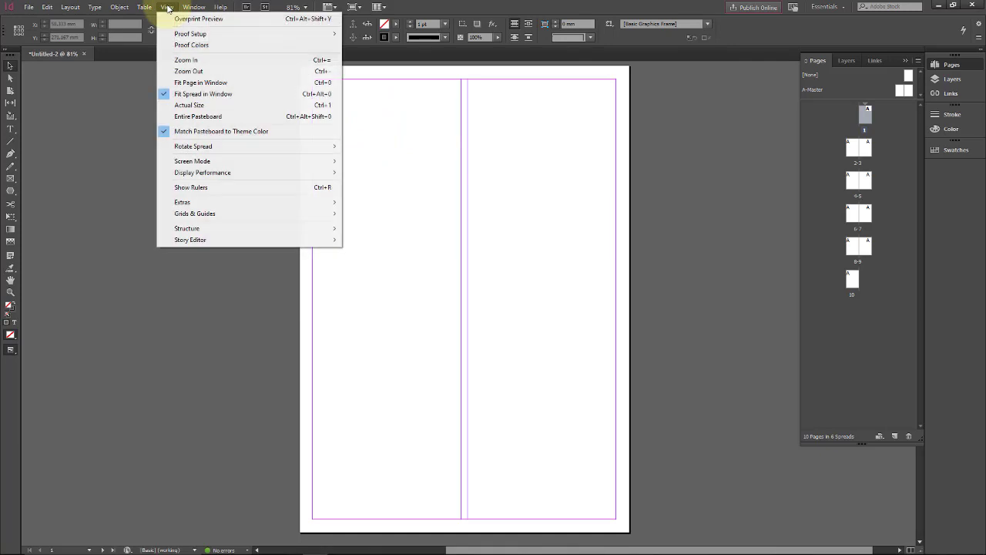
{"action": "left_click", "coordinate": [217, 189]}
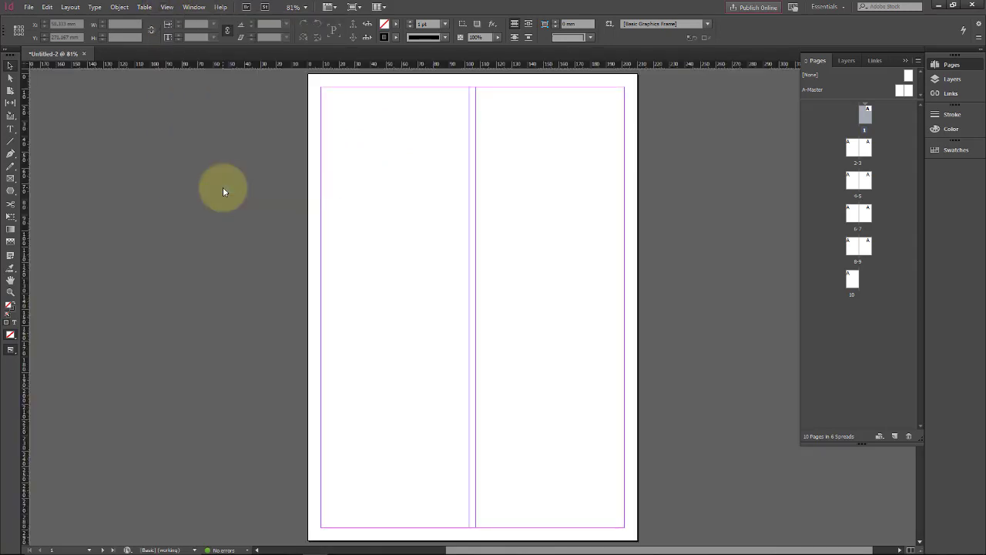
{"action": "left_click", "coordinate": [167, 7]}
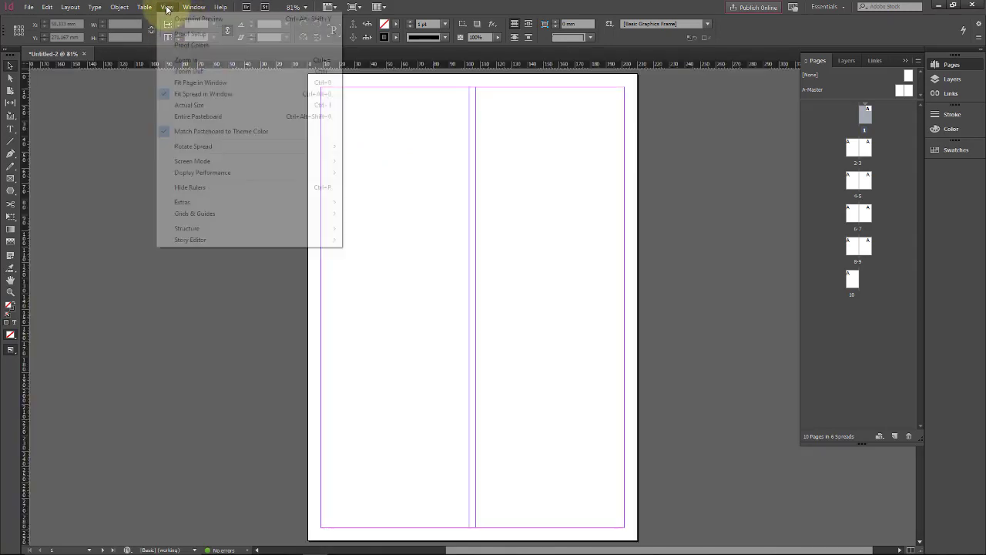
{"action": "left_click", "coordinate": [179, 187]}
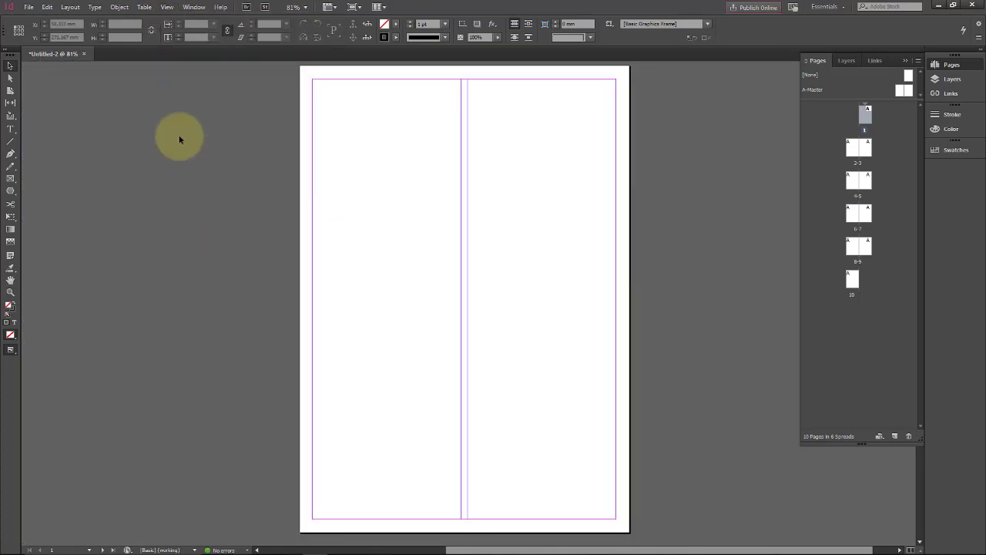
{"action": "left_click", "coordinate": [167, 7]}
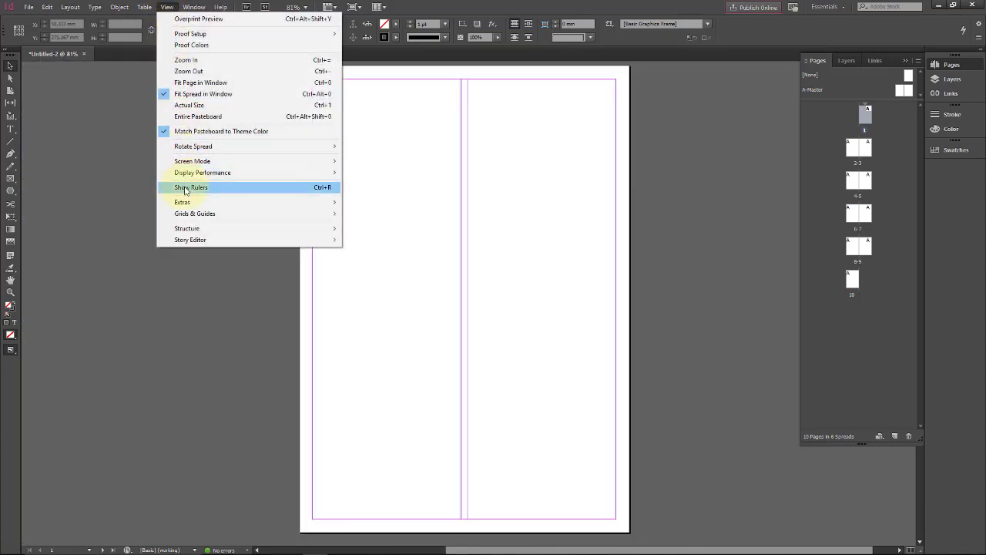
{"action": "left_click", "coordinate": [324, 192]}
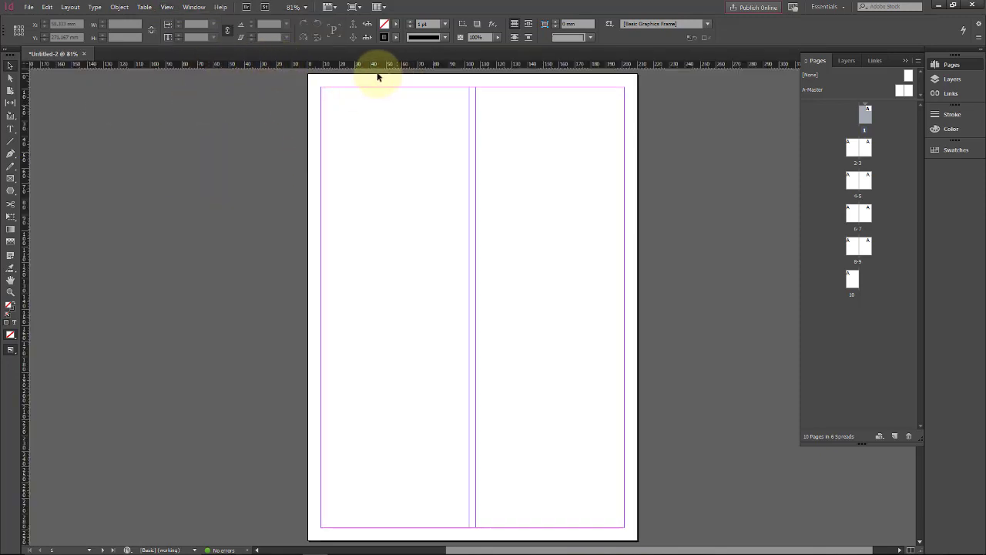
Examine the measurement units of the page dimensions in a new document's settings, and cancel without creating it.
{"action": "left_click", "coordinate": [30, 8]}
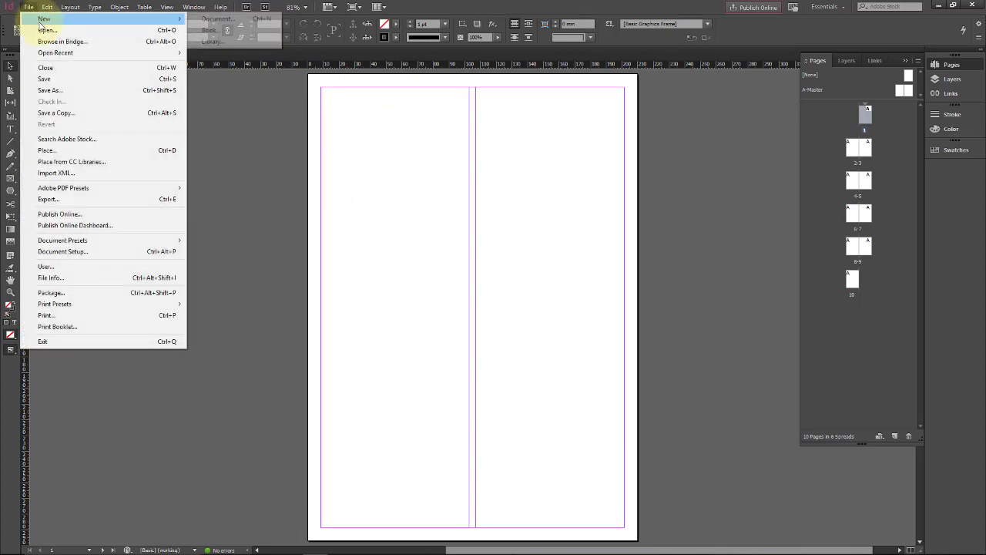
{"action": "mouse_move", "coordinate": [47, 19]}
{"action": "left_click", "coordinate": [218, 19]}
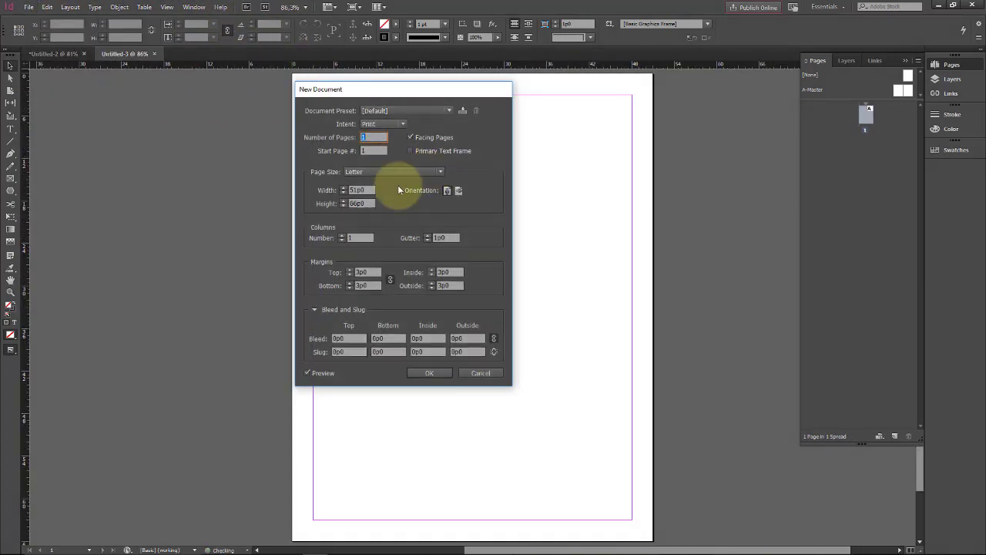
{"action": "left_click", "coordinate": [370, 190]}
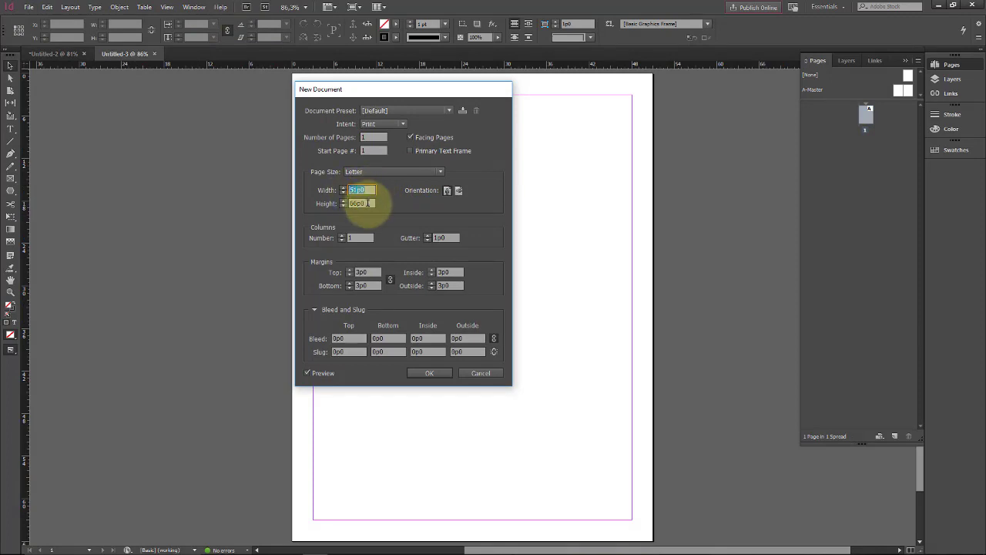
{"action": "left_click", "coordinate": [479, 372]}
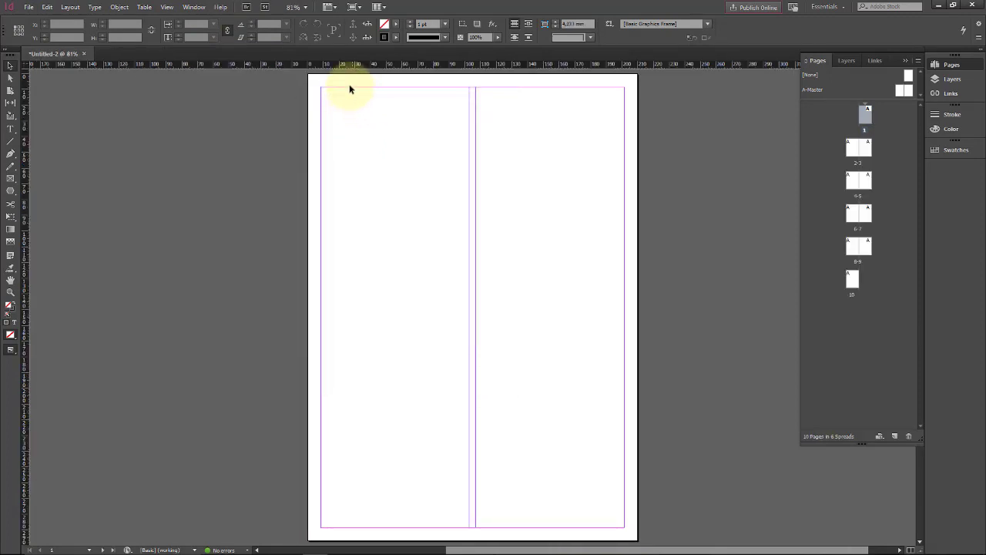
Switch the horizontal ruler's units to Picas and back to Millimeters.
{"action": "right_click", "coordinate": [313, 70]}
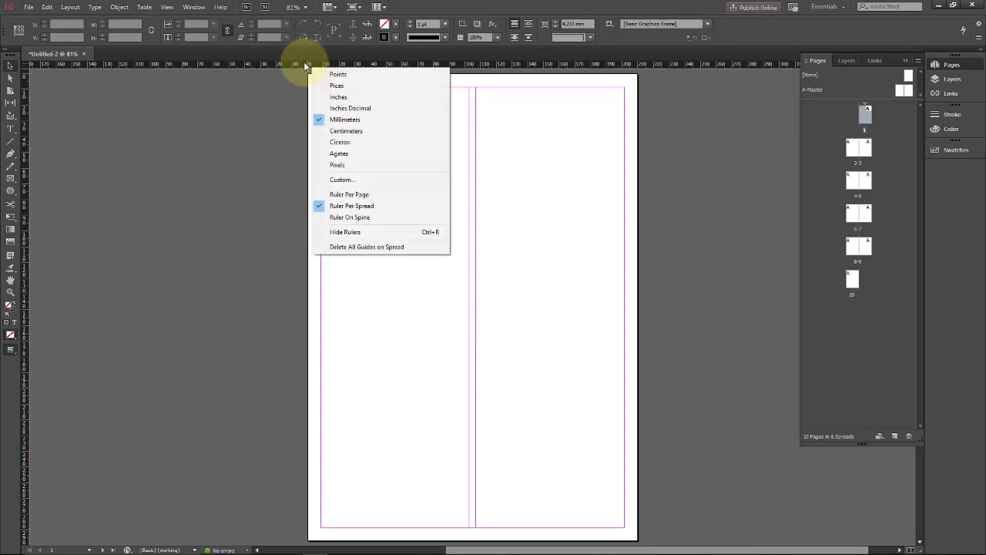
{"action": "left_click", "coordinate": [343, 85]}
{"action": "right_click", "coordinate": [347, 69]}
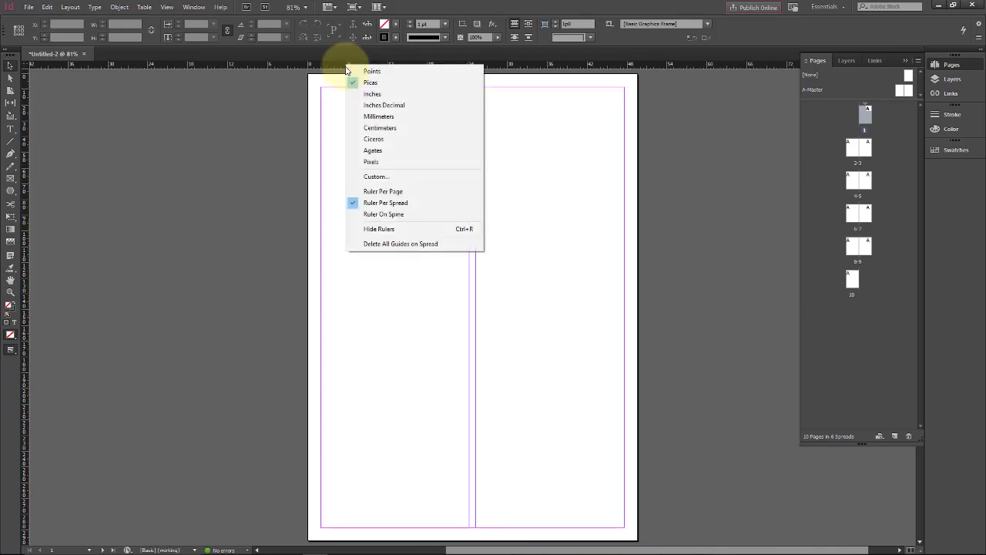
{"action": "right_click", "coordinate": [337, 66]}
{"action": "right_click", "coordinate": [544, 66]}
{"action": "right_click", "coordinate": [544, 66]}
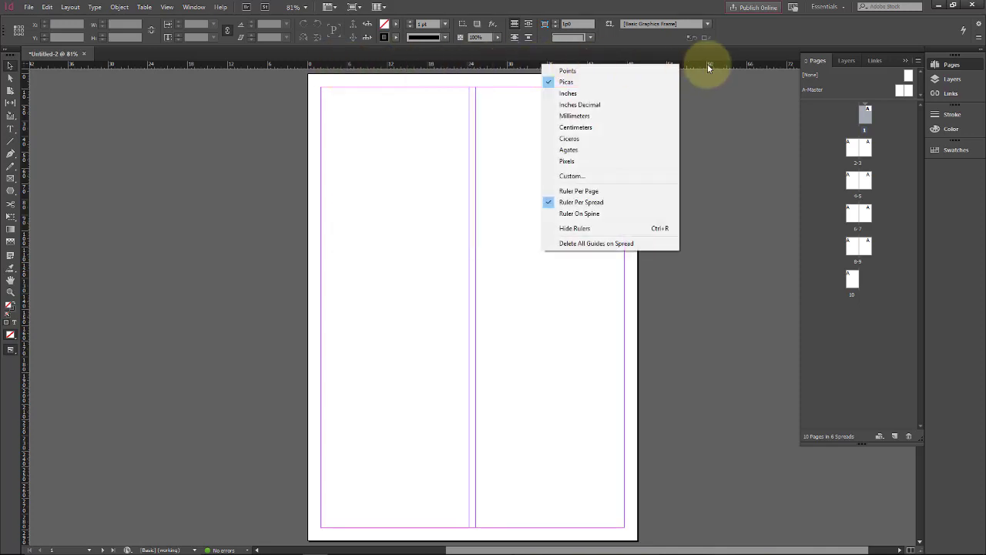
{"action": "right_click", "coordinate": [707, 64]}
{"action": "right_click", "coordinate": [513, 65]}
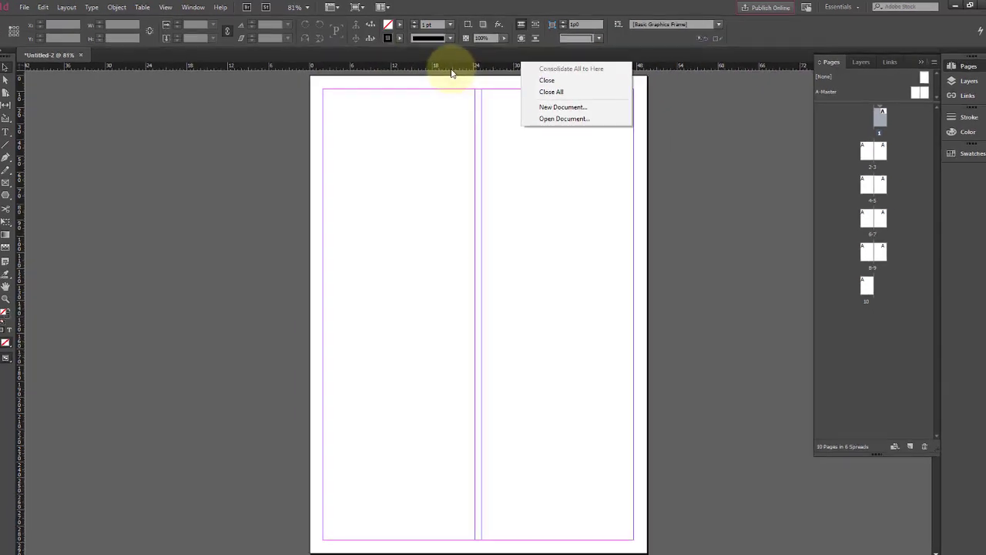
{"action": "right_click", "coordinate": [447, 66]}
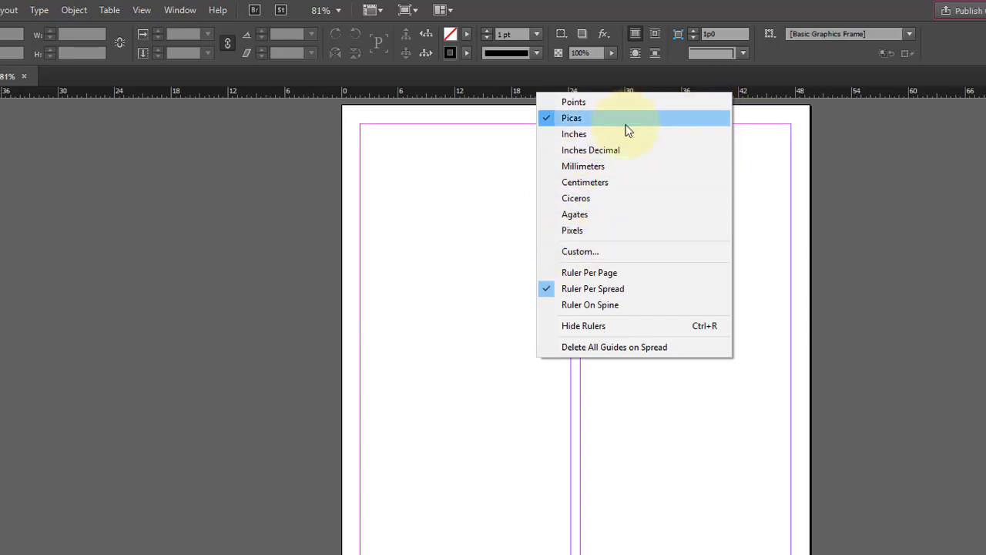
{"action": "left_click", "coordinate": [621, 168]}
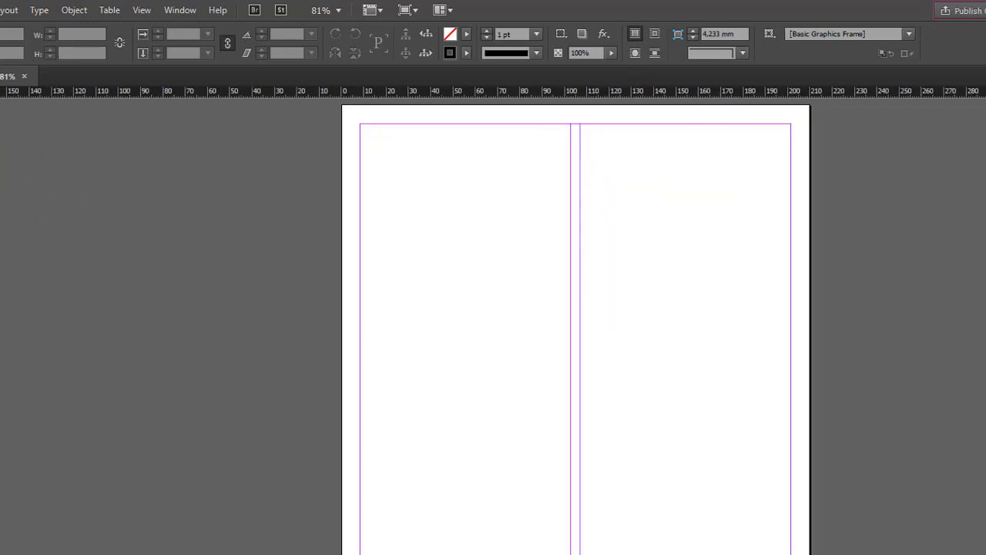
Set the vertical ruler's units to Centimeters and change them to Pixels.
{"action": "right_click", "coordinate": [0, 157]}
{"action": "left_click", "coordinate": [29, 206]}
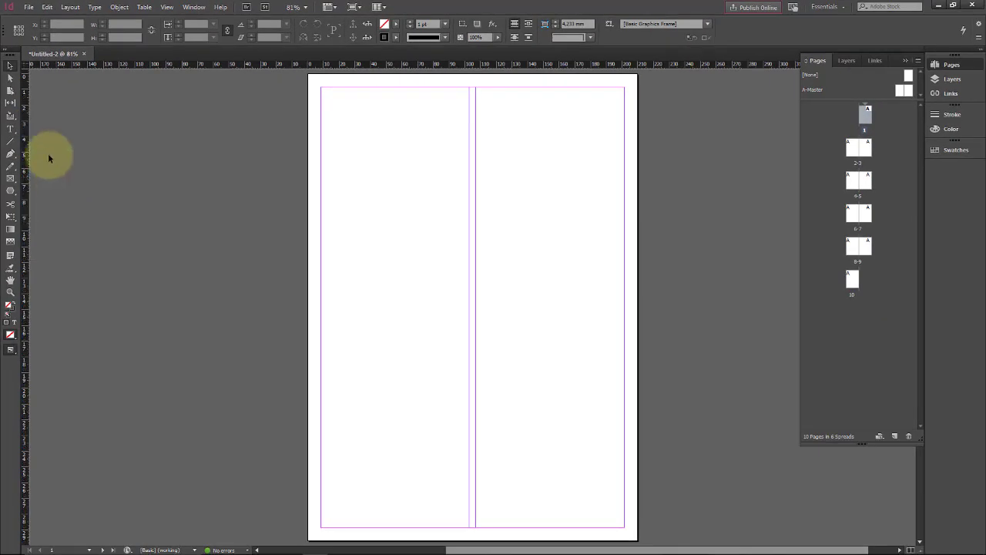
{"action": "right_click", "coordinate": [26, 124]}
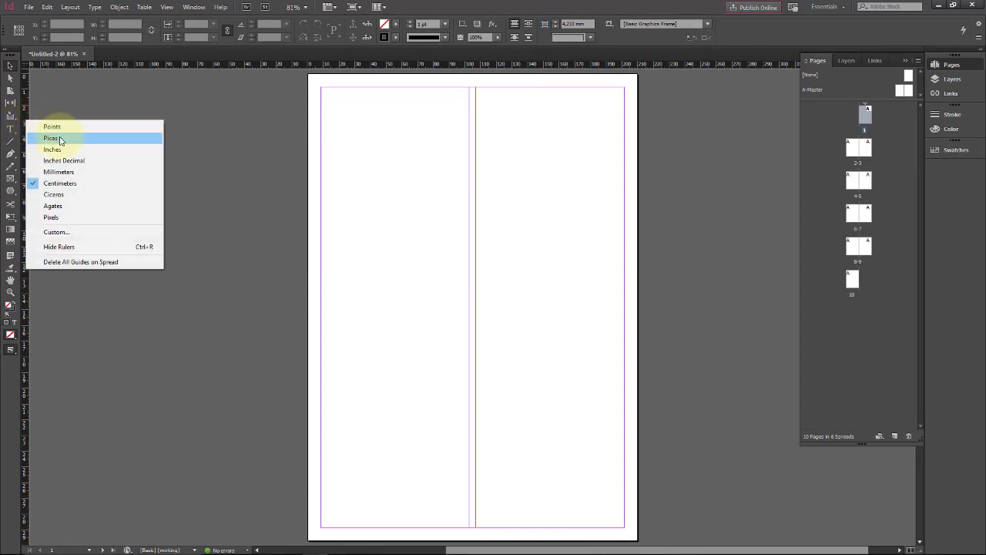
{"action": "left_click", "coordinate": [77, 217]}
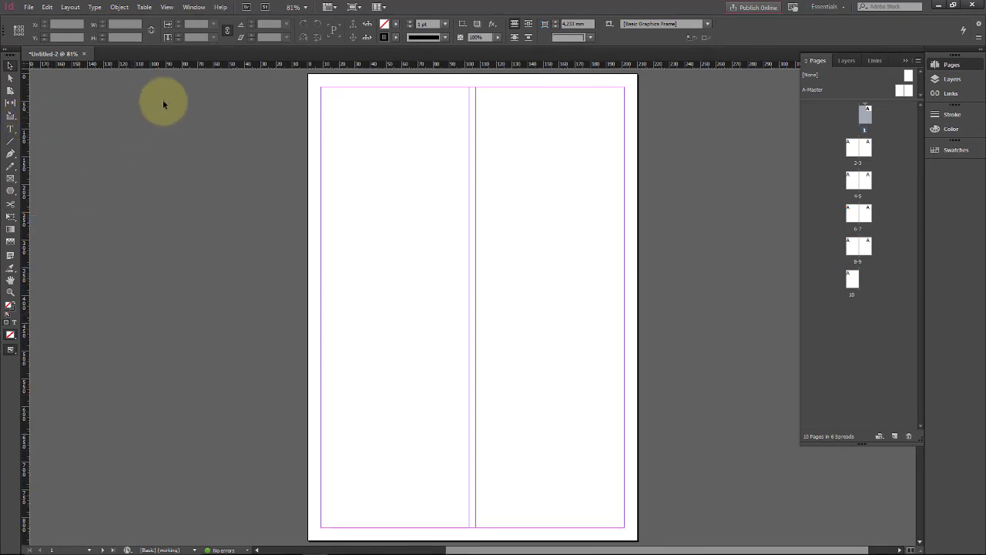
Switch the horizontal ruler to Centimeters before setting both the horizontal and vertical rulers to Millimeters.
{"action": "right_click", "coordinate": [270, 67]}
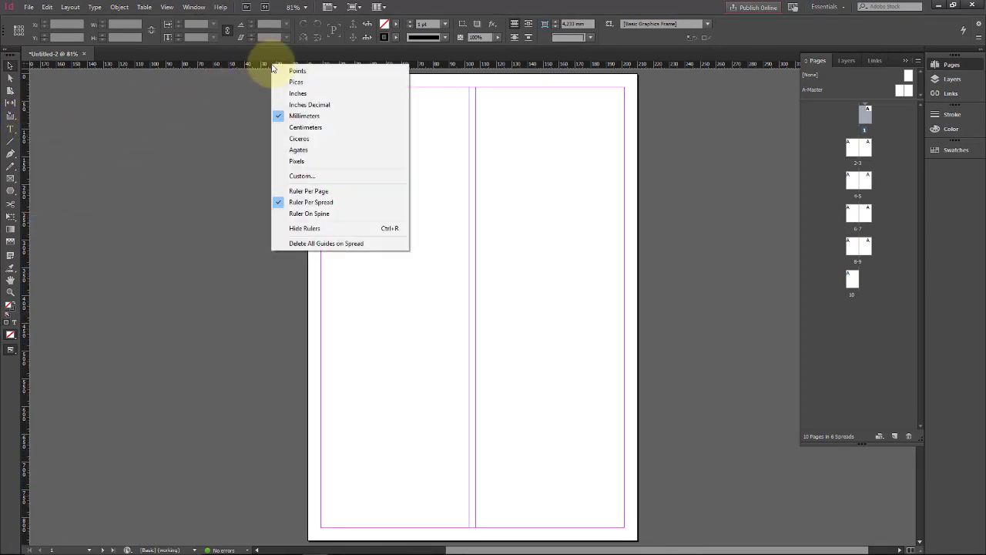
{"action": "left_click", "coordinate": [312, 125]}
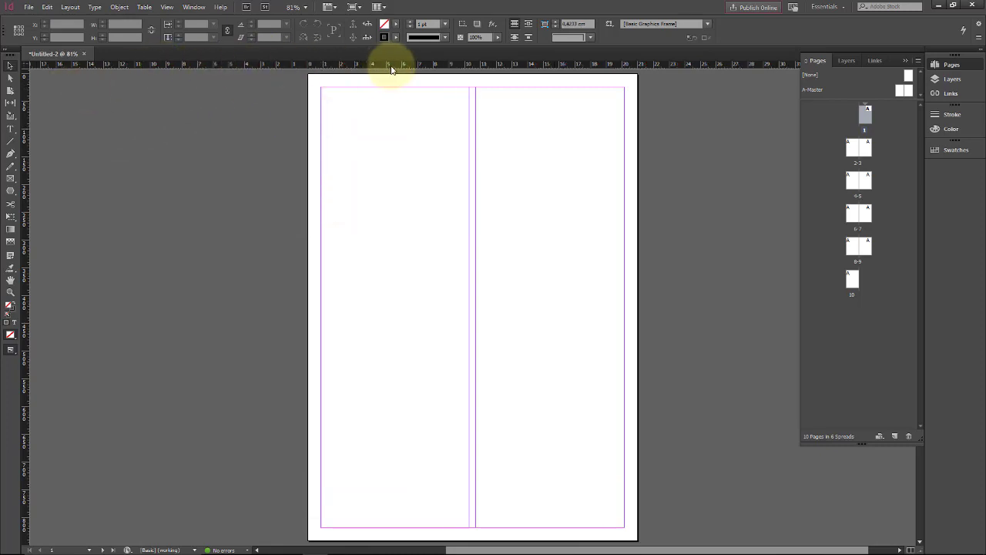
{"action": "right_click", "coordinate": [207, 67]}
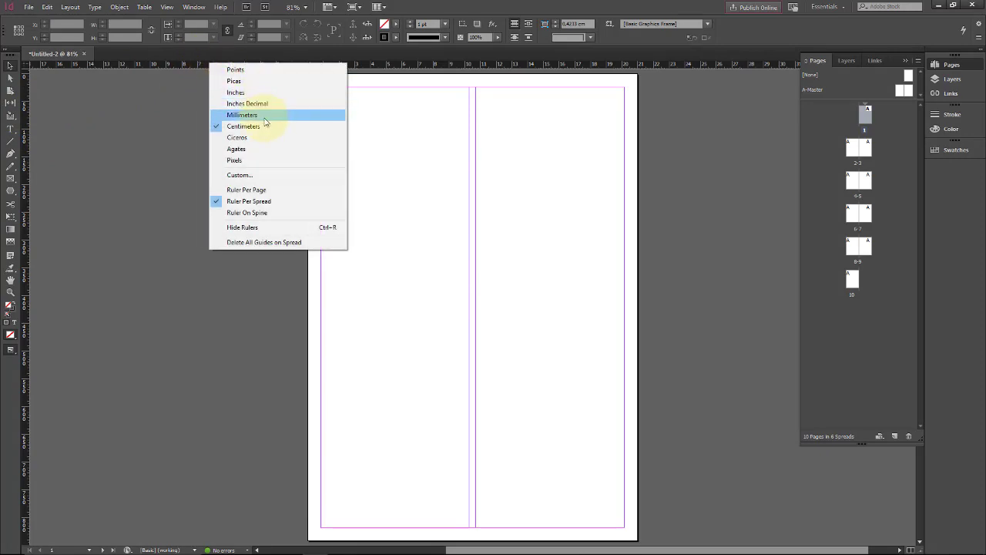
{"action": "left_click", "coordinate": [239, 115]}
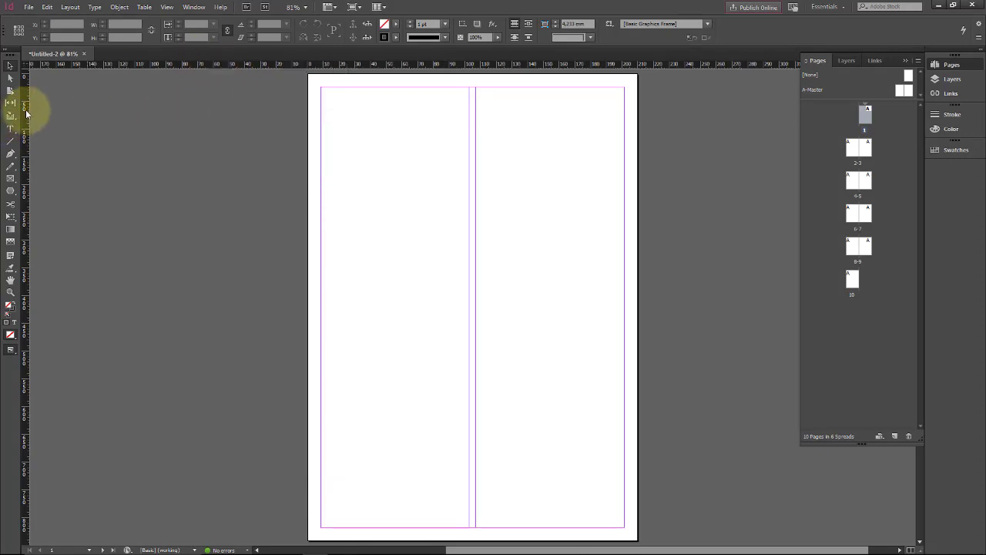
{"action": "right_click", "coordinate": [25, 112]}
{"action": "left_click", "coordinate": [52, 161]}
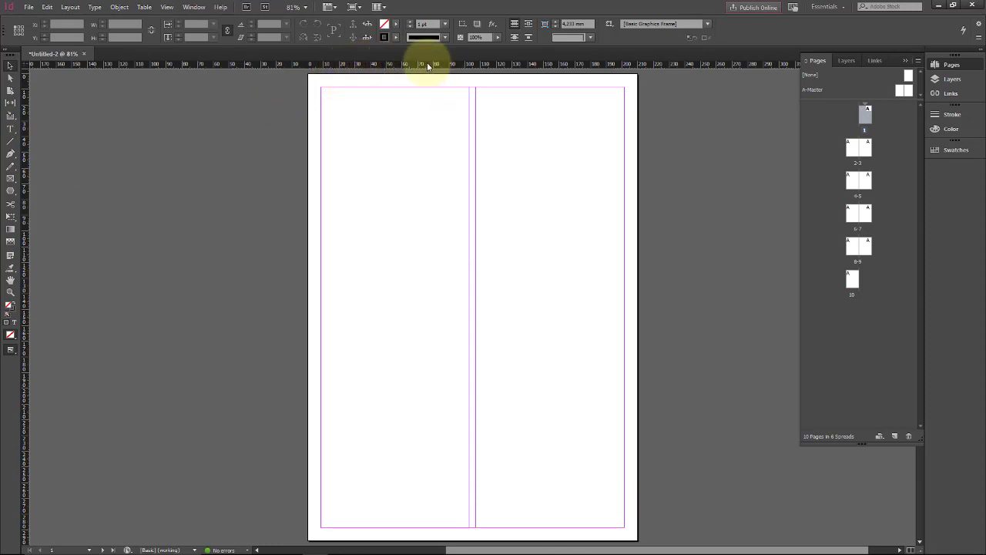
Place two horizontal guides across the page's upper part and middle, and two vertical guides at about X 55 mm and 147 mm.
{"action": "left_click_drag", "start_coordinate": [424, 66], "coordinate": [433, 183]}
{"action": "left_click_drag", "start_coordinate": [370, 66], "coordinate": [384, 300]}
{"action": "left_click_drag", "start_coordinate": [22, 282], "coordinate": [396, 263]}
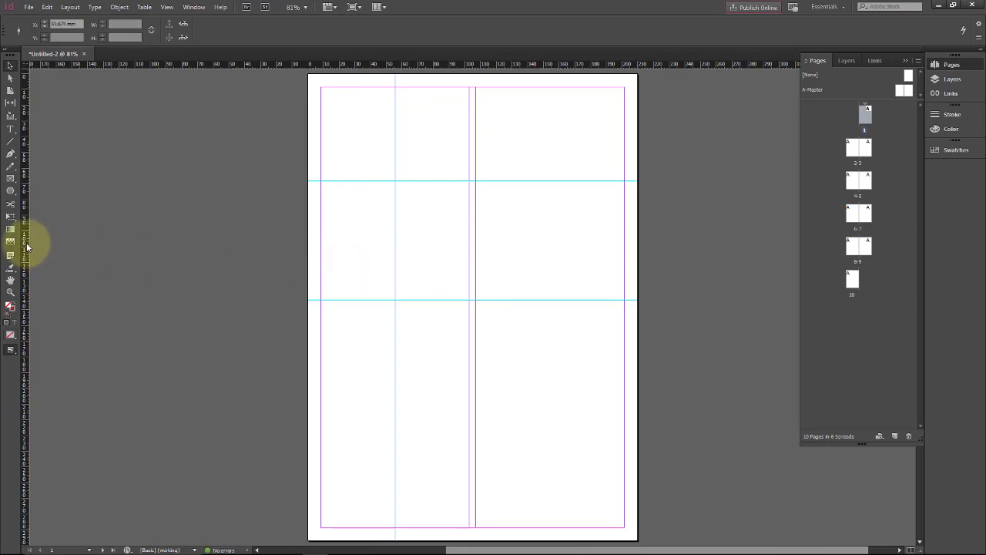
{"action": "left_click_drag", "start_coordinate": [23, 235], "coordinate": [539, 239]}
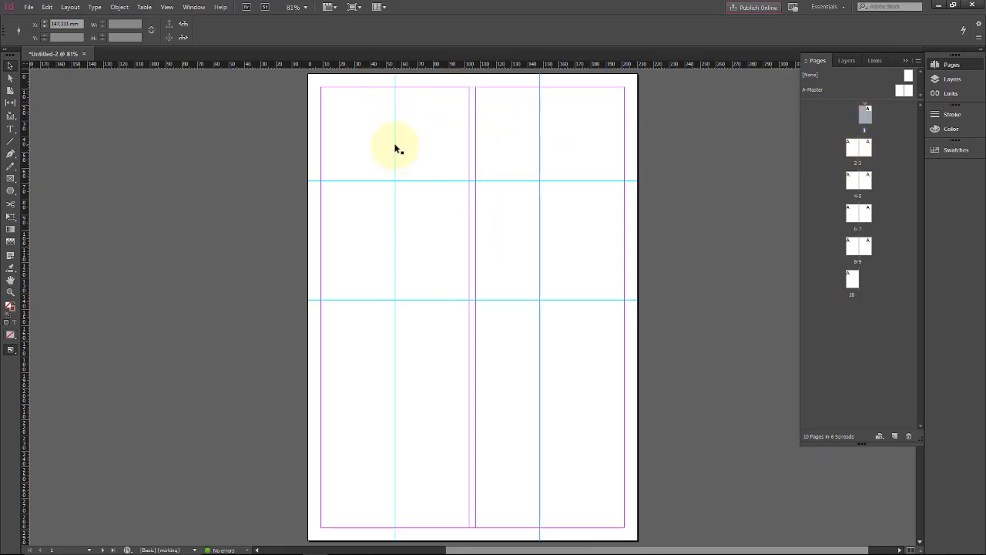
Remove both vertical and both horizontal guides from the page by returning them to the rulers.
{"action": "left_click_drag", "start_coordinate": [395, 149], "coordinate": [9, 159]}
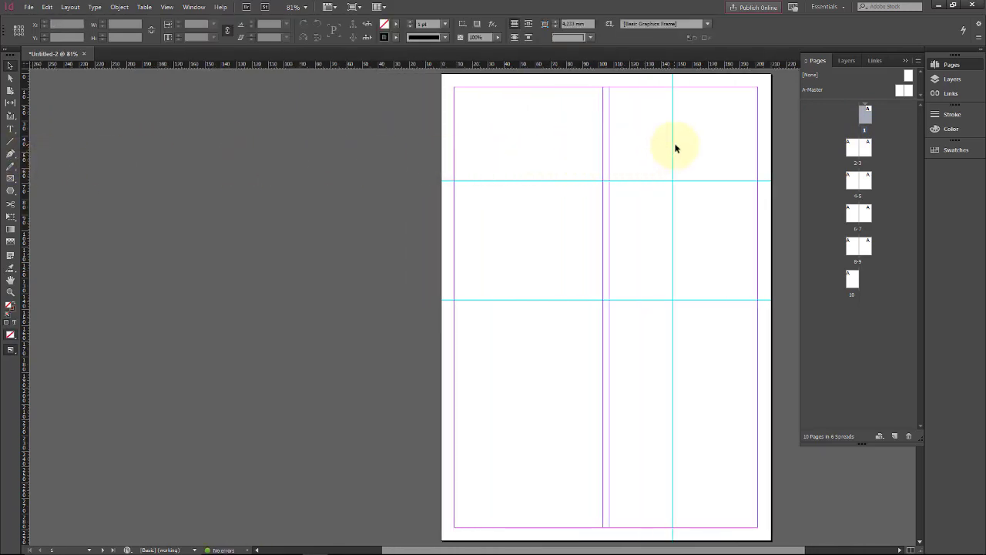
{"action": "left_click_drag", "start_coordinate": [674, 148], "coordinate": [44, 152]}
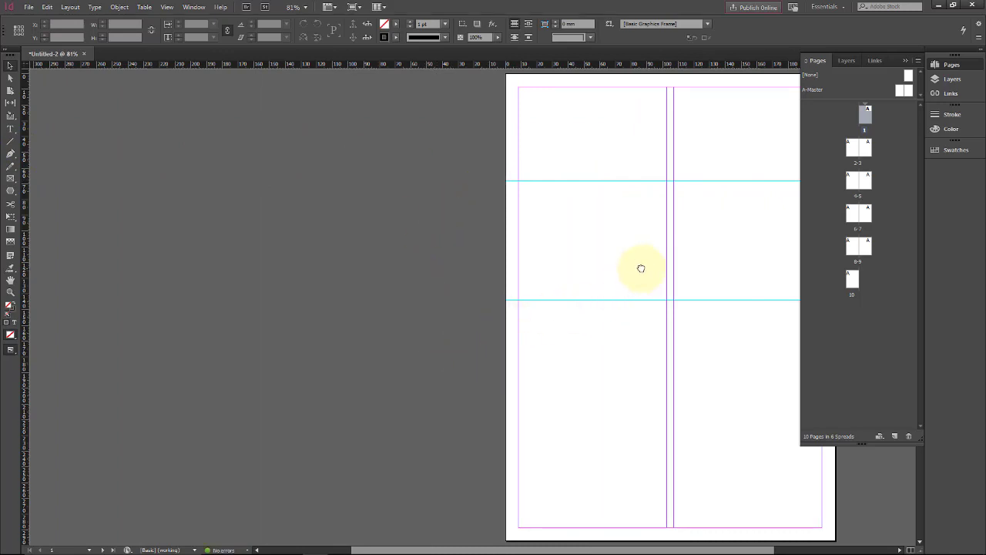
{"action": "left_click_drag", "start_coordinate": [639, 269], "coordinate": [414, 258]}
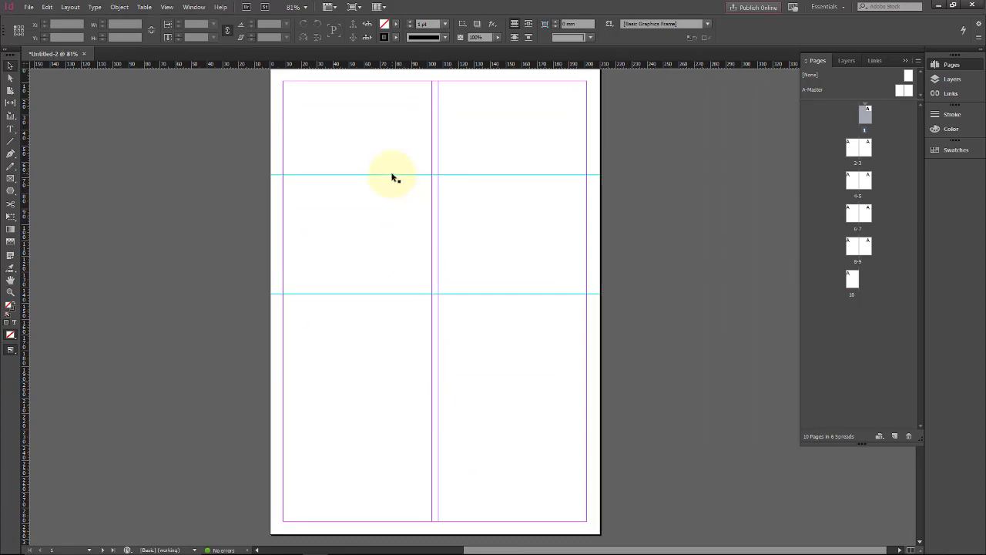
{"action": "left_click_drag", "start_coordinate": [391, 176], "coordinate": [352, 11]}
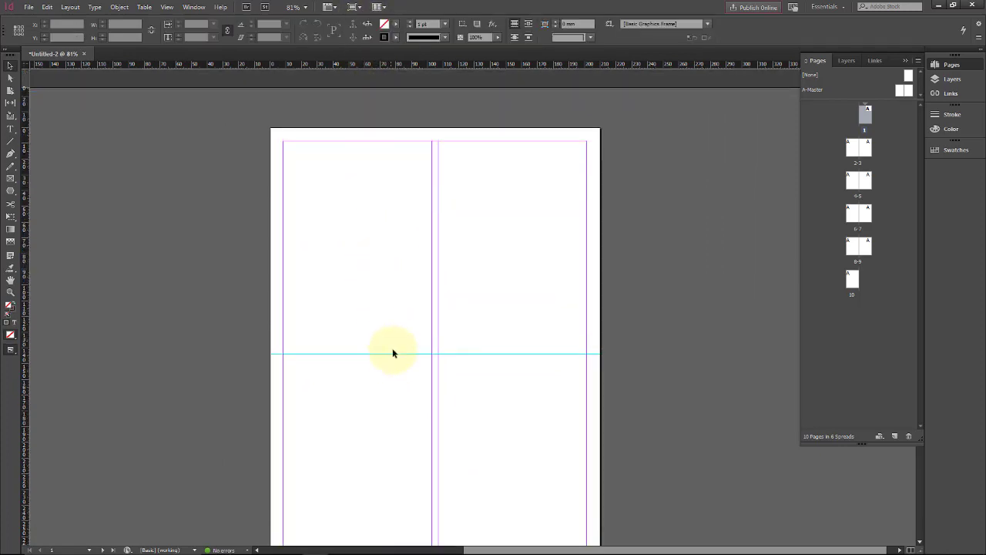
{"action": "left_click_drag", "start_coordinate": [397, 354], "coordinate": [369, 47]}
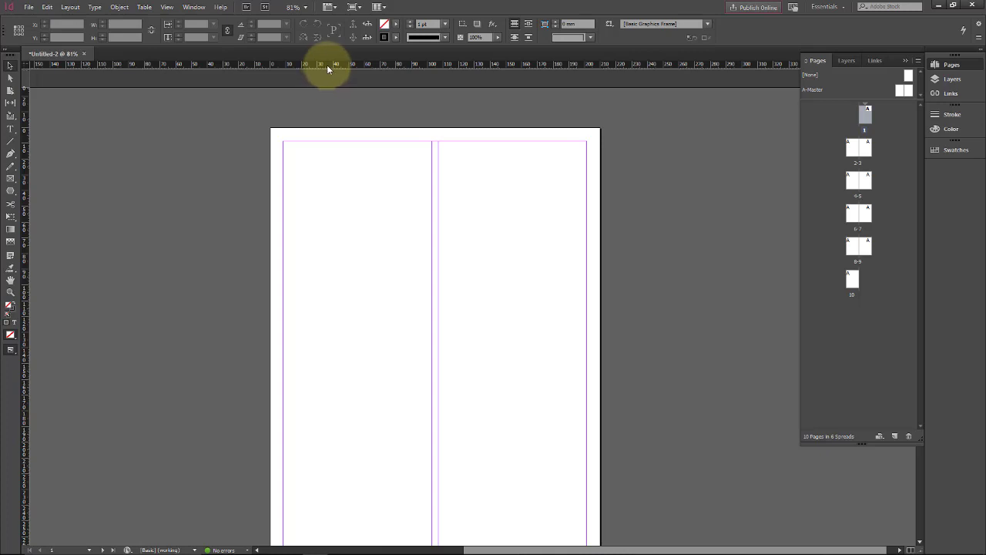
Add a spread-wide horizontal guide about 23 mm above the page, plus page guides at X 49 mm and Y 123 mm.
{"action": "left_click_drag", "start_coordinate": [327, 65], "coordinate": [331, 90]}
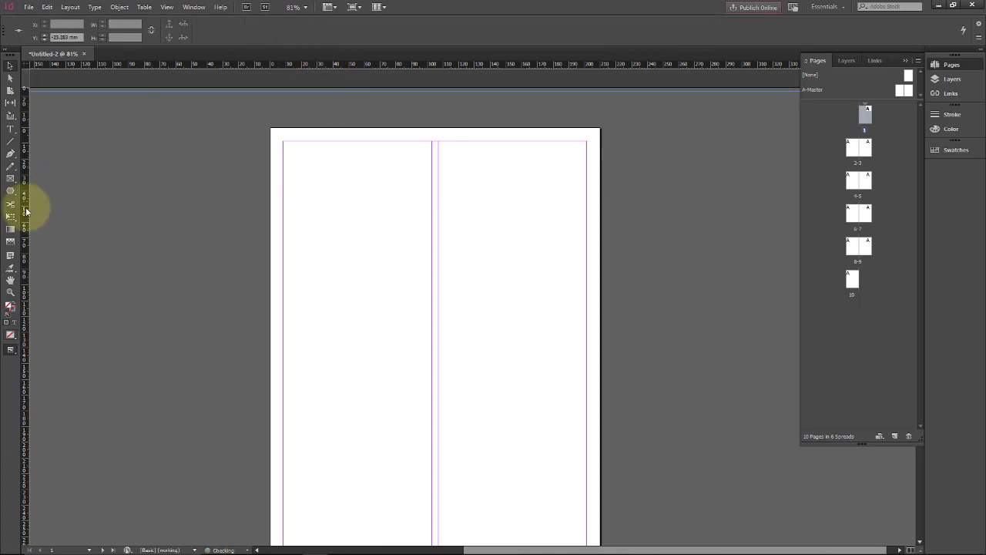
{"action": "left_click_drag", "start_coordinate": [27, 208], "coordinate": [347, 198]}
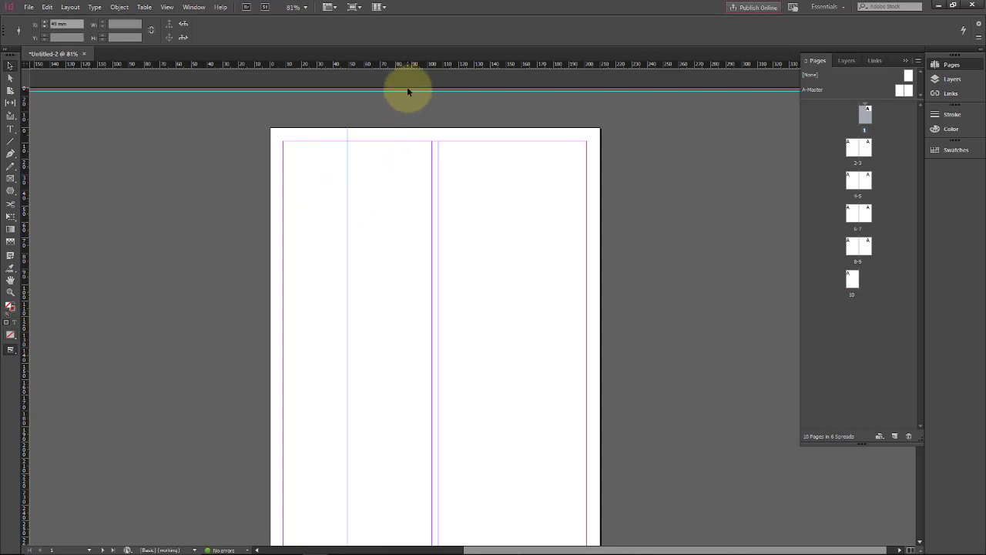
{"action": "left_click_drag", "start_coordinate": [443, 72], "coordinate": [473, 327]}
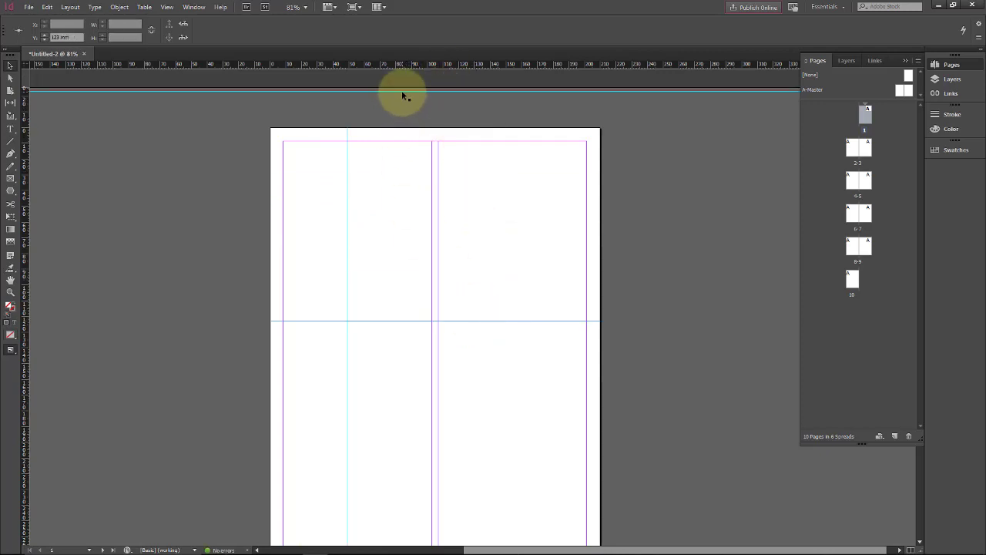
Delete the horizontal spread guide above the page.
{"action": "left_click", "coordinate": [403, 91]}
{"action": "key", "text": "Delete"}
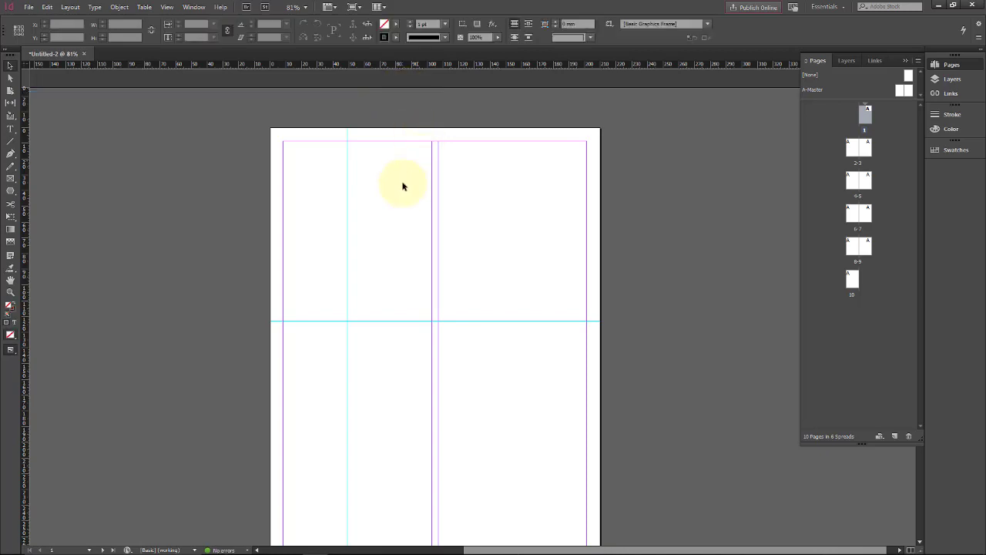
Delete the vertical page guide at X 49 mm and the horizontal page guide at Y 123 mm.
{"action": "left_click", "coordinate": [346, 213]}
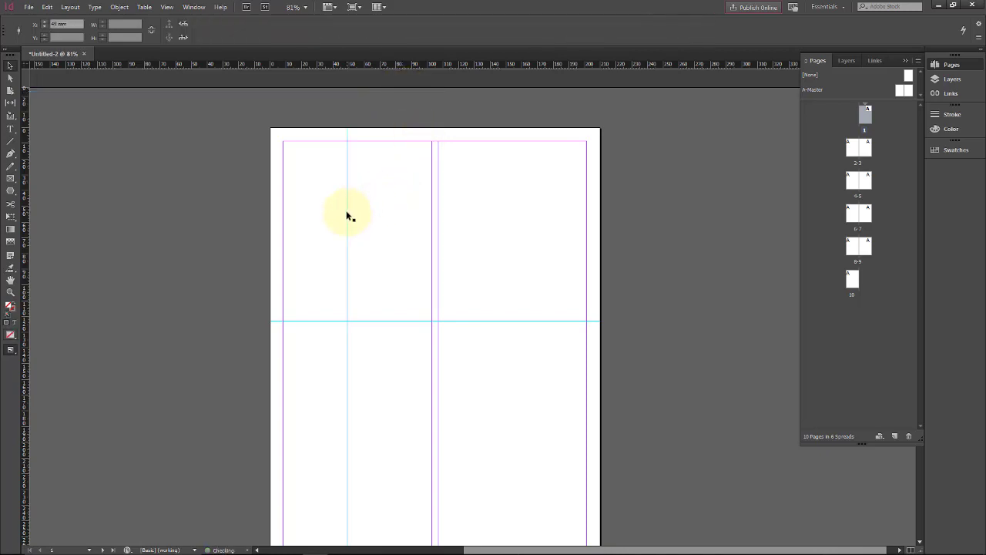
{"action": "key", "text": "Delete"}
{"action": "left_click", "coordinate": [373, 320]}
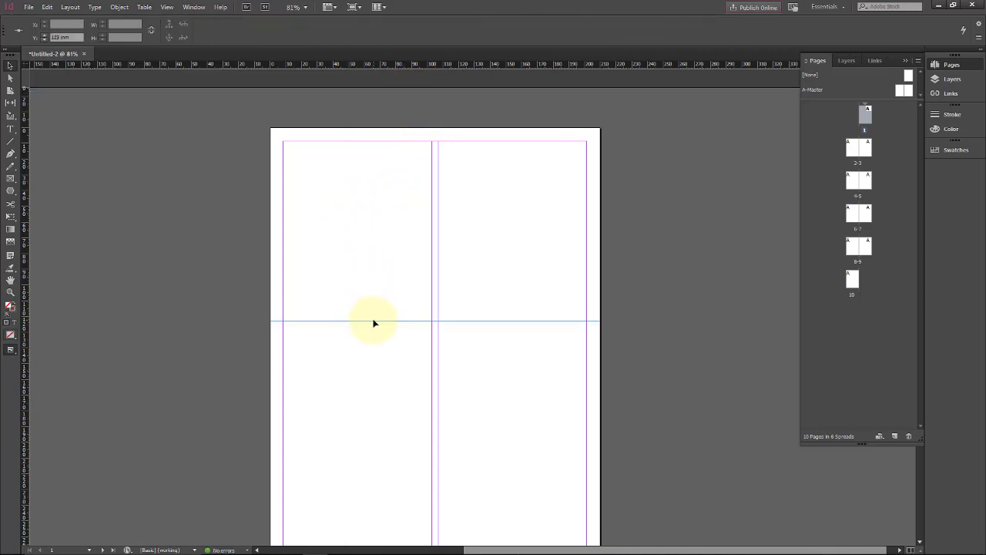
{"action": "key", "text": "Delete"}
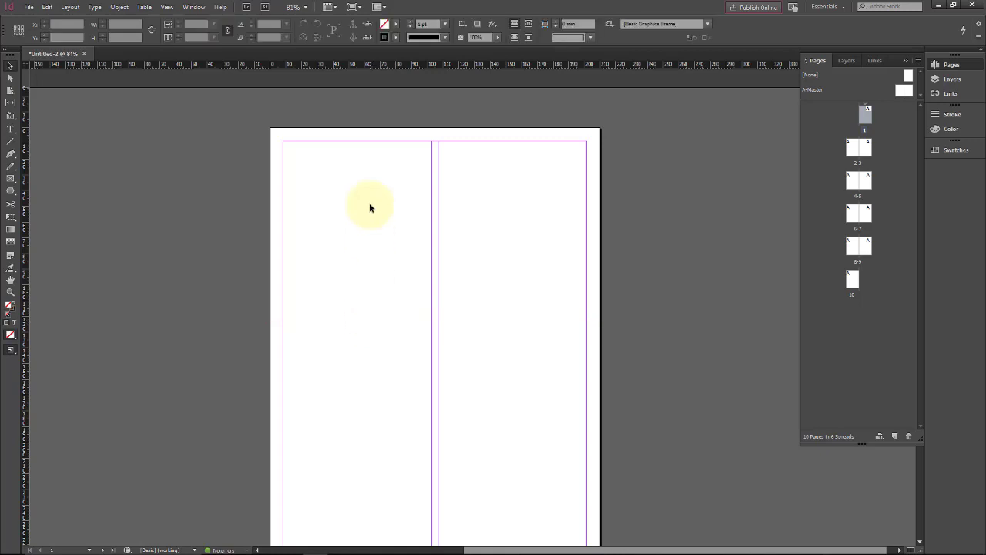
Add horizontal page guides at Y 84.5 mm and about 160 mm, plus a vertical guide at about X 69 mm.
{"action": "left_click_drag", "start_coordinate": [356, 64], "coordinate": [357, 261]}
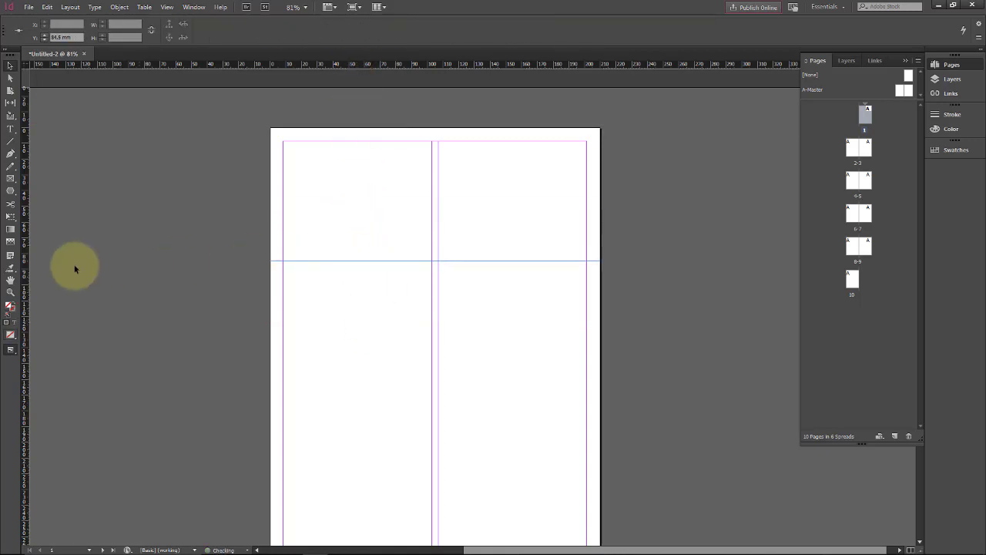
{"action": "left_click_drag", "start_coordinate": [23, 275], "coordinate": [379, 235]}
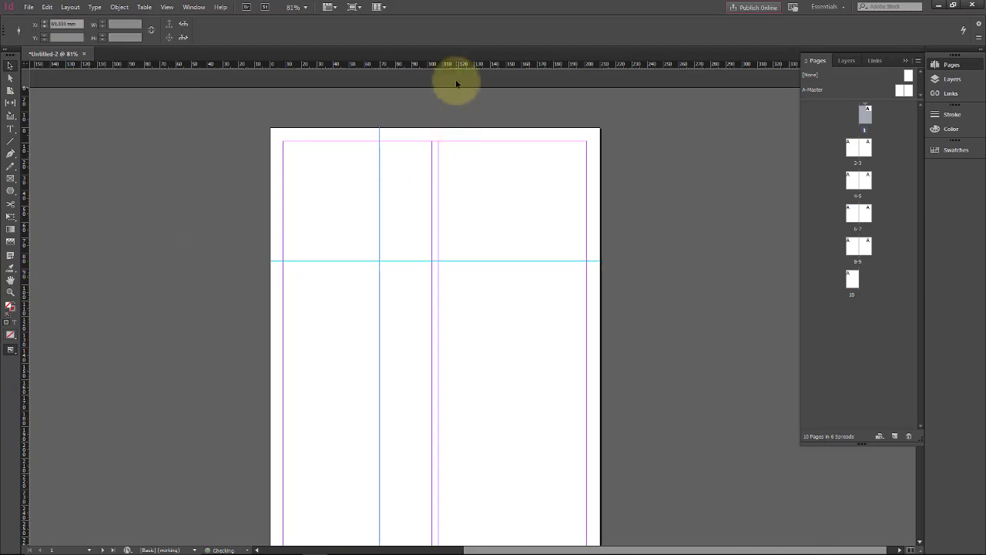
{"action": "mouse_move", "coordinate": [467, 57]}
{"action": "left_mouse_down"}
{"action": "mouse_move", "coordinate": [500, 236]}
{"action": "mouse_move", "coordinate": [440, 48]}
{"action": "mouse_move", "coordinate": [467, 43]}
{"action": "left_mouse_up"}
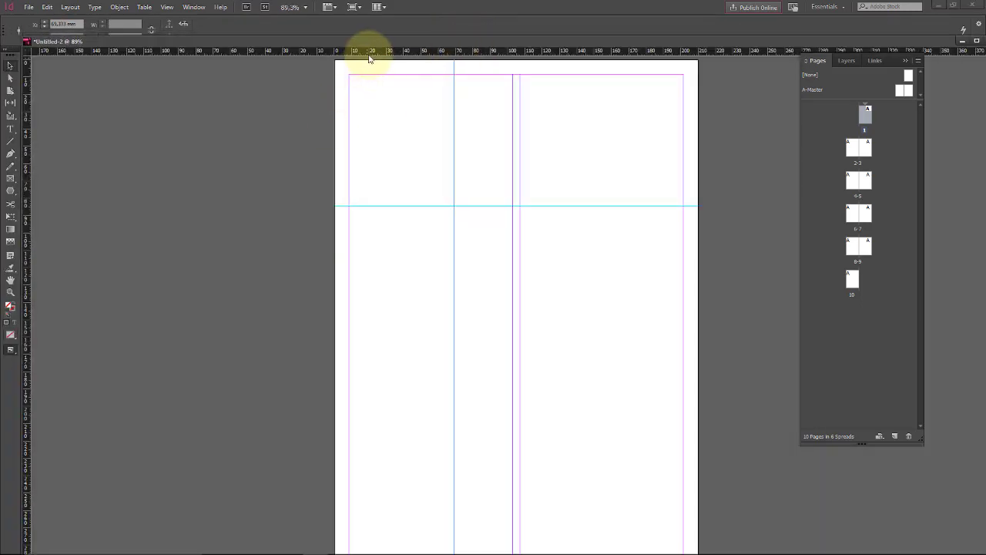
{"action": "left_click_drag", "start_coordinate": [369, 49], "coordinate": [432, 341]}
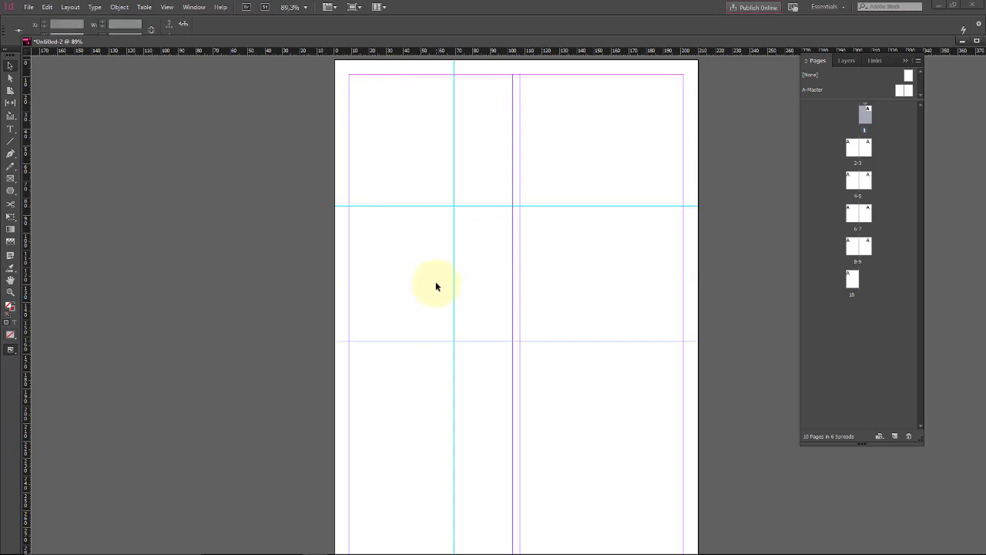
Hide all guides in the document and show them again.
{"action": "right_click", "coordinate": [427, 211]}
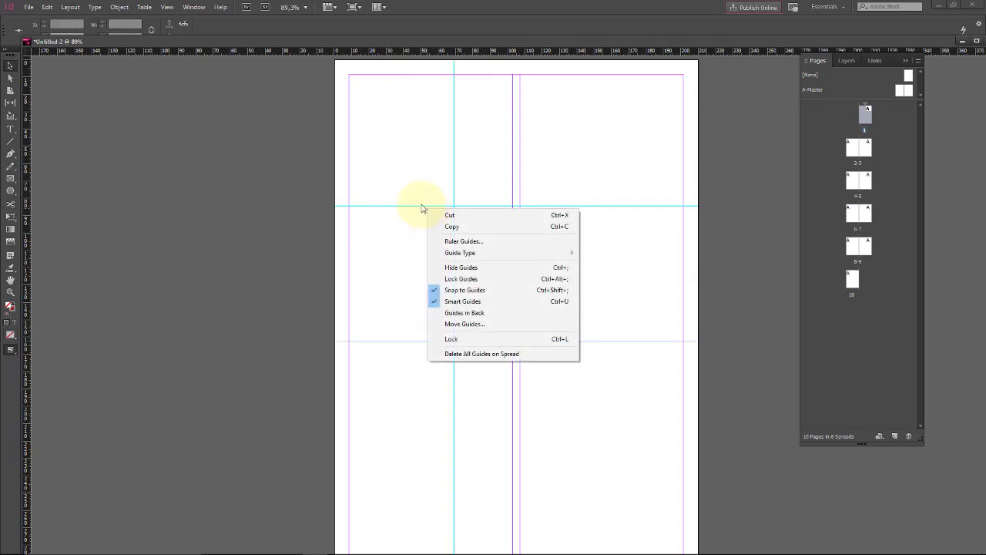
{"action": "left_click", "coordinate": [487, 267]}
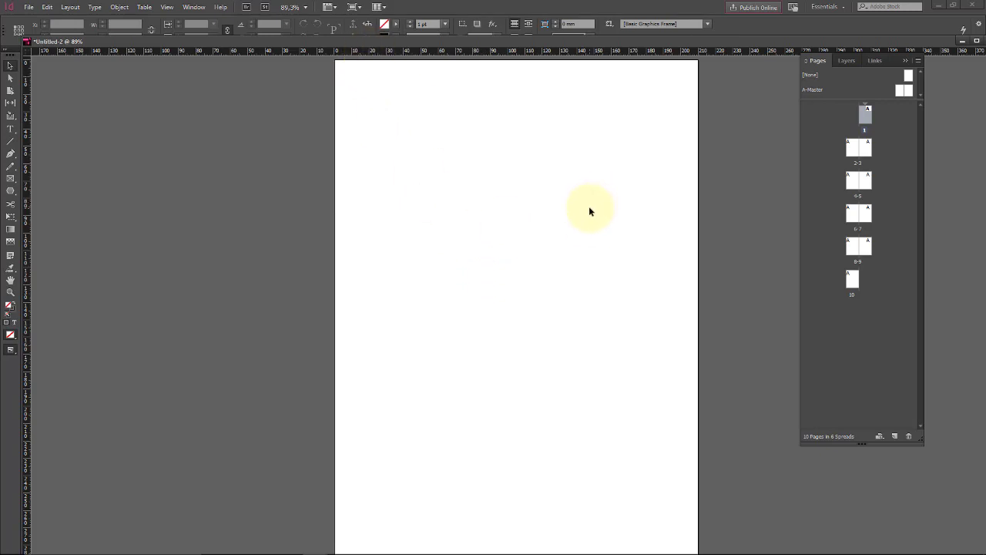
{"action": "right_click", "coordinate": [445, 183]}
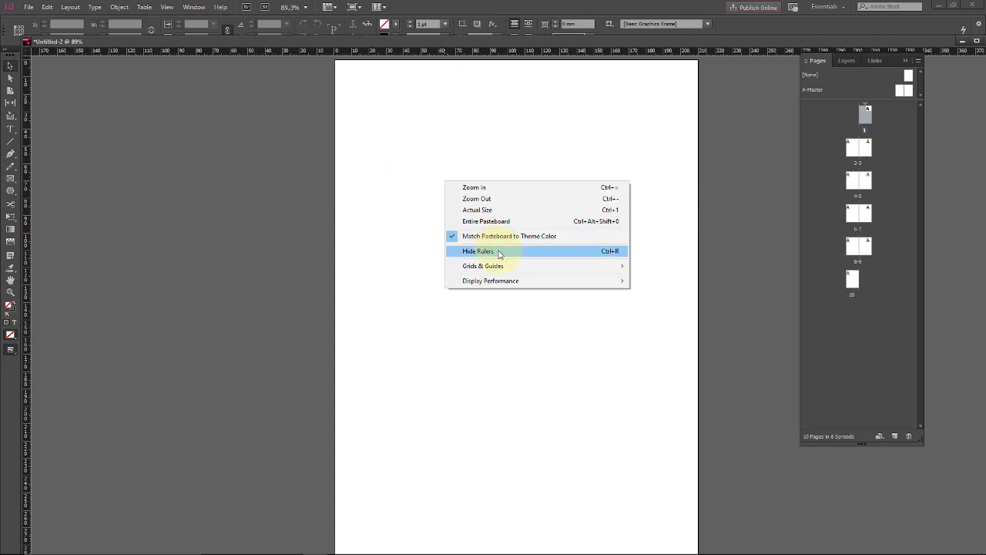
{"action": "mouse_move", "coordinate": [503, 269]}
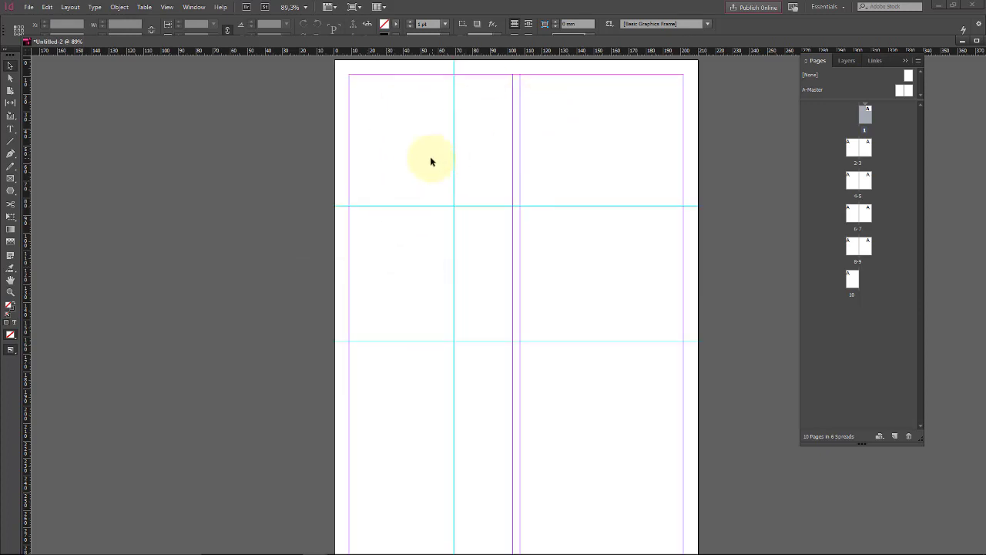
Delete the vertical guide and both horizontal guides from the page.
{"action": "left_click_drag", "start_coordinate": [455, 154], "coordinate": [183, 135]}
{"action": "key", "text": "Delete"}
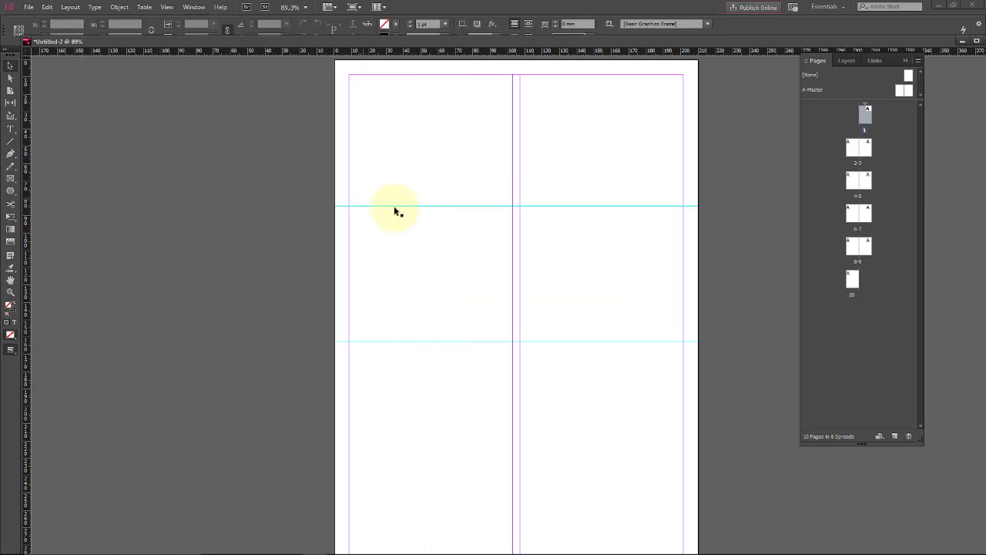
{"action": "left_click", "coordinate": [426, 206]}
{"action": "key", "text": "Delete"}
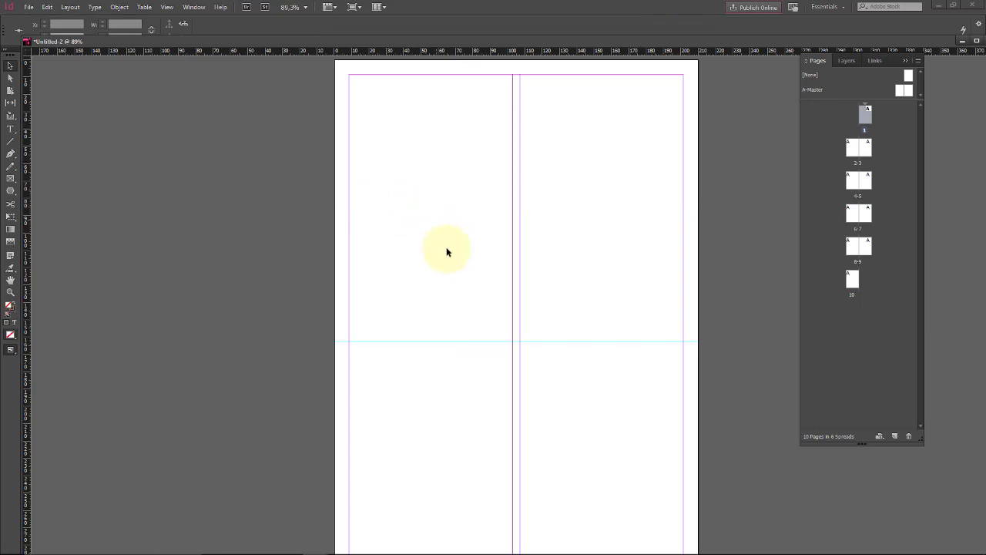
{"action": "left_click", "coordinate": [460, 342]}
{"action": "key", "text": "Delete"}
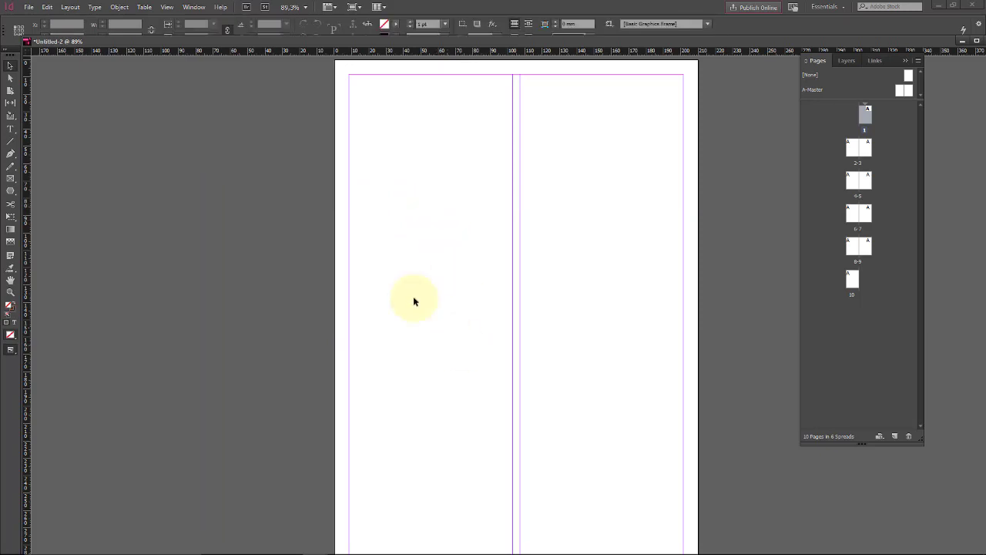
Move the rulers' zero point to about 56 mm across and 48 mm down the page, and again to about 79 mm across and 99 mm down.
{"action": "left_click_drag", "start_coordinate": [409, 192], "coordinate": [349, 210]}
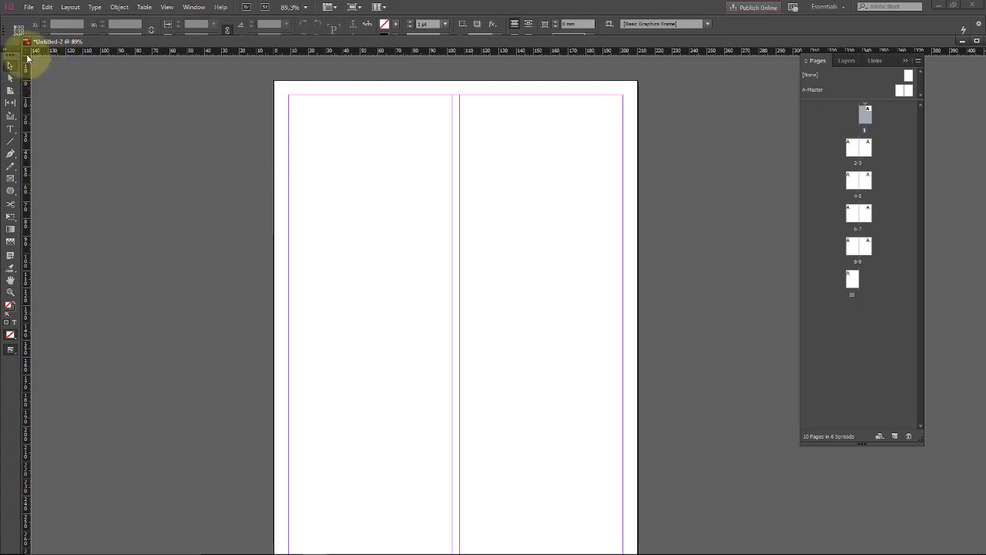
{"action": "left_click_drag", "start_coordinate": [27, 52], "coordinate": [372, 164]}
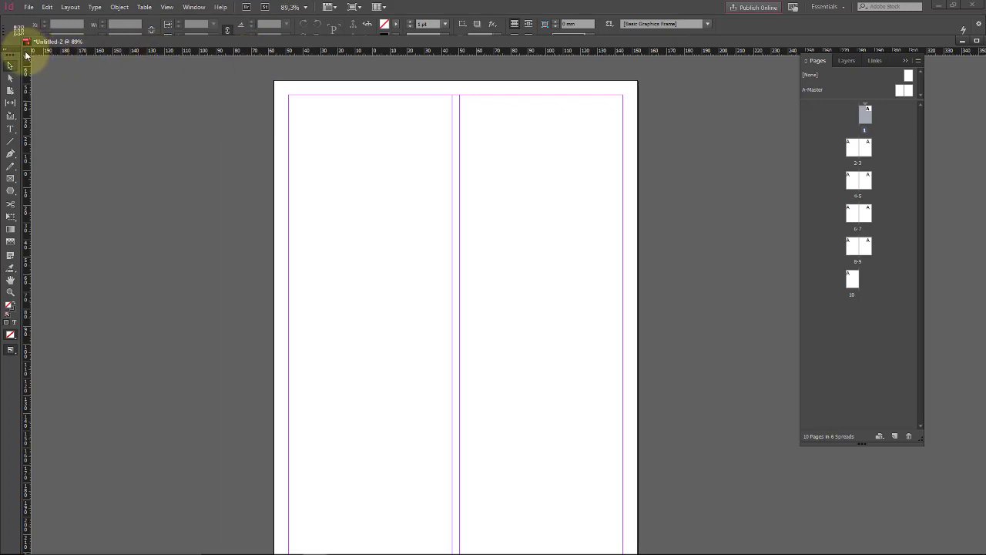
{"action": "left_click_drag", "start_coordinate": [26, 54], "coordinate": [411, 251]}
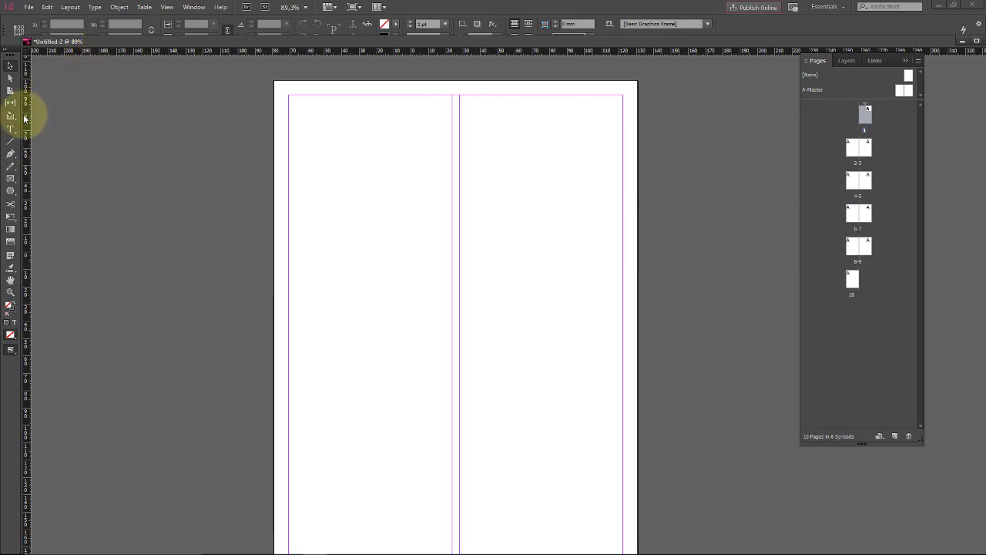
Place a vertical and a horizontal guide through the rulers' zero point, and delete both guides.
{"action": "left_click_drag", "start_coordinate": [27, 114], "coordinate": [414, 100]}
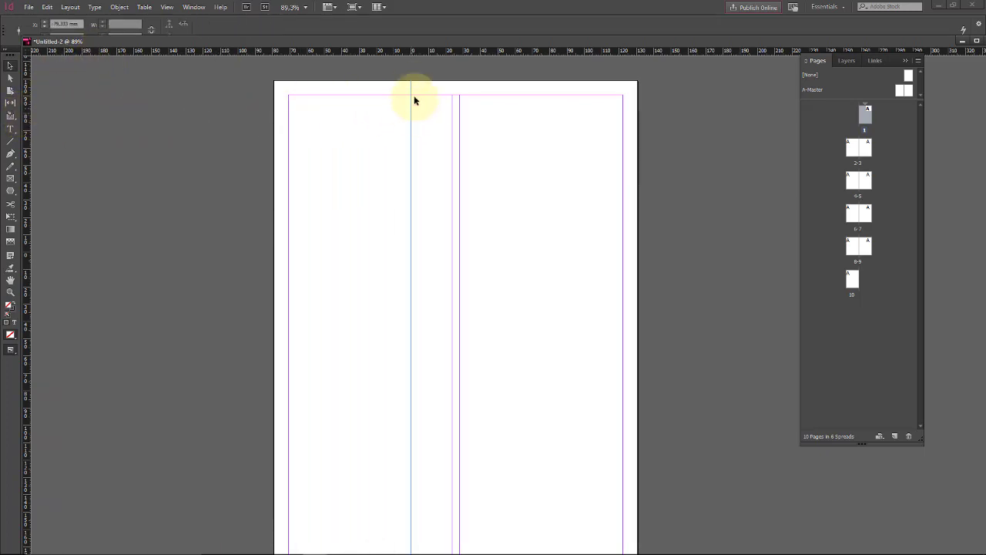
{"action": "left_click_drag", "start_coordinate": [401, 51], "coordinate": [447, 251]}
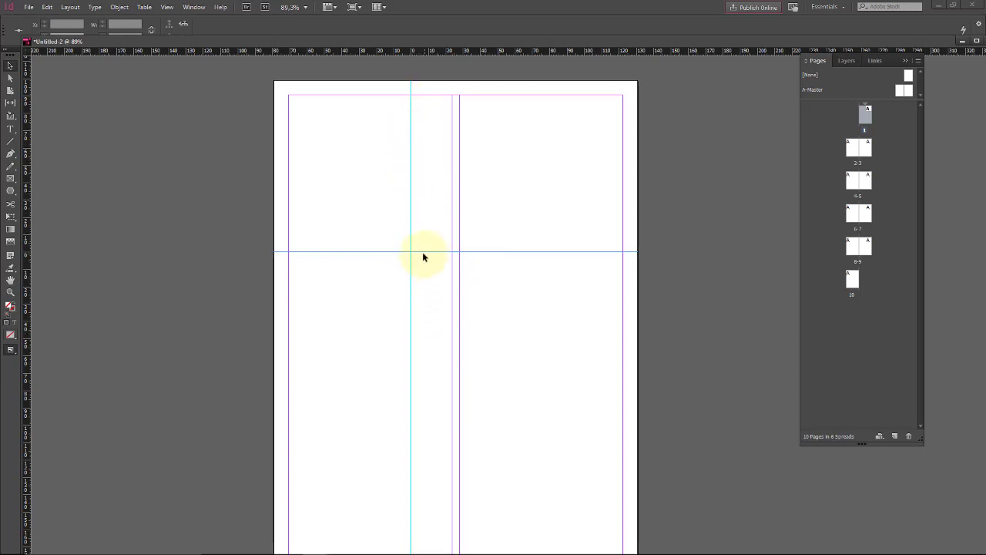
{"action": "key", "text": "Delete"}
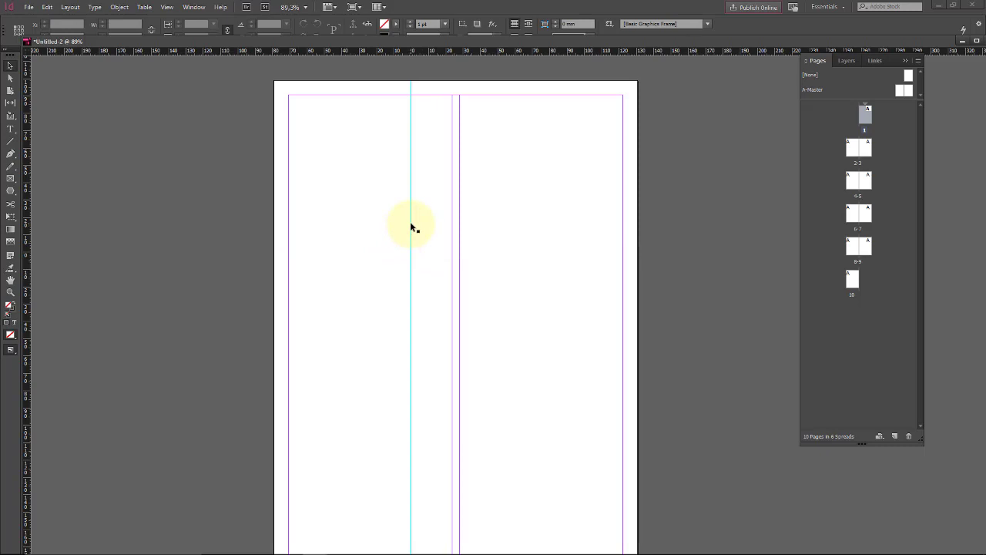
{"action": "key", "text": "Delete"}
Reposition the rulers' zero point to the page's top-right corner, into its lower left area, and finally onto its bottom-left corner.
{"action": "left_click_drag", "start_coordinate": [35, 50], "coordinate": [638, 81]}
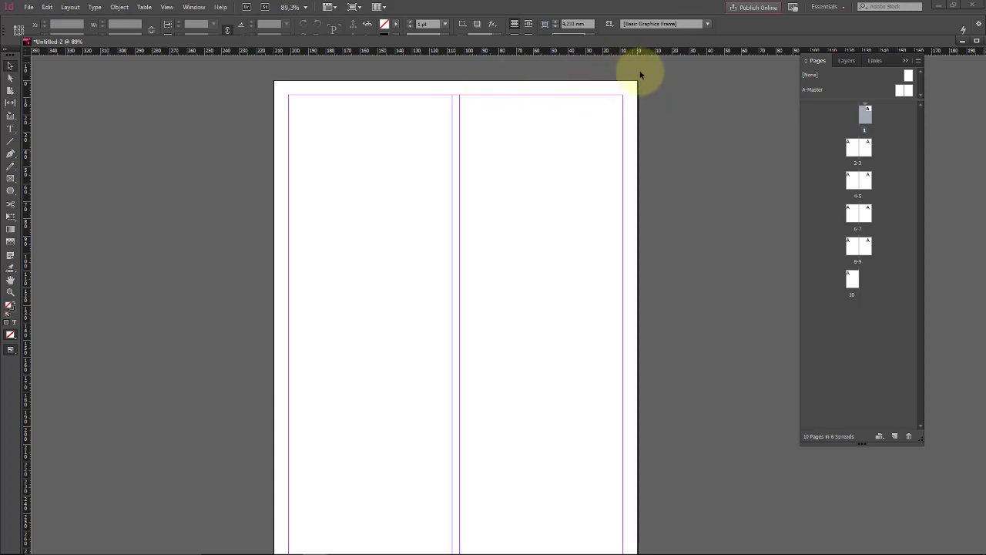
{"action": "left_click_drag", "start_coordinate": [26, 49], "coordinate": [306, 431]}
{"action": "scroll", "coordinate": [309, 246], "scroll_direction": "down", "scroll_amount": 5}
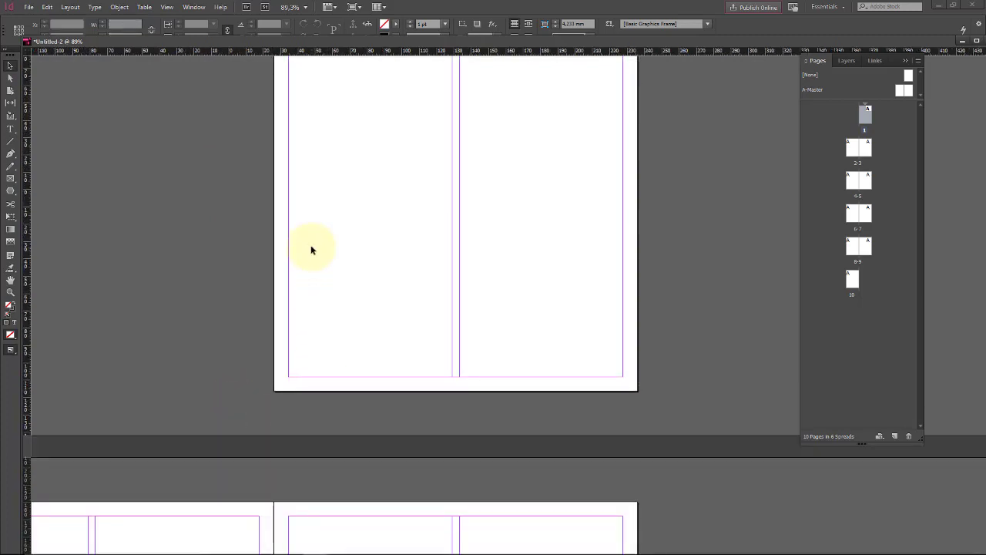
{"action": "left_click_drag", "start_coordinate": [26, 50], "coordinate": [275, 392]}
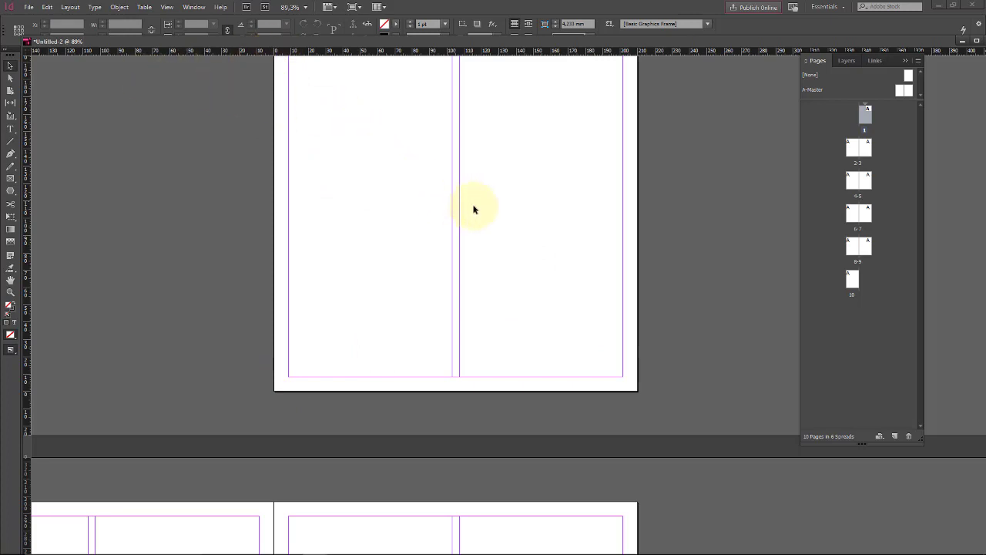
{"action": "scroll", "coordinate": [435, 285], "scroll_direction": "up", "scroll_amount": 3}
{"action": "left_click_drag", "start_coordinate": [435, 285], "coordinate": [422, 329]}
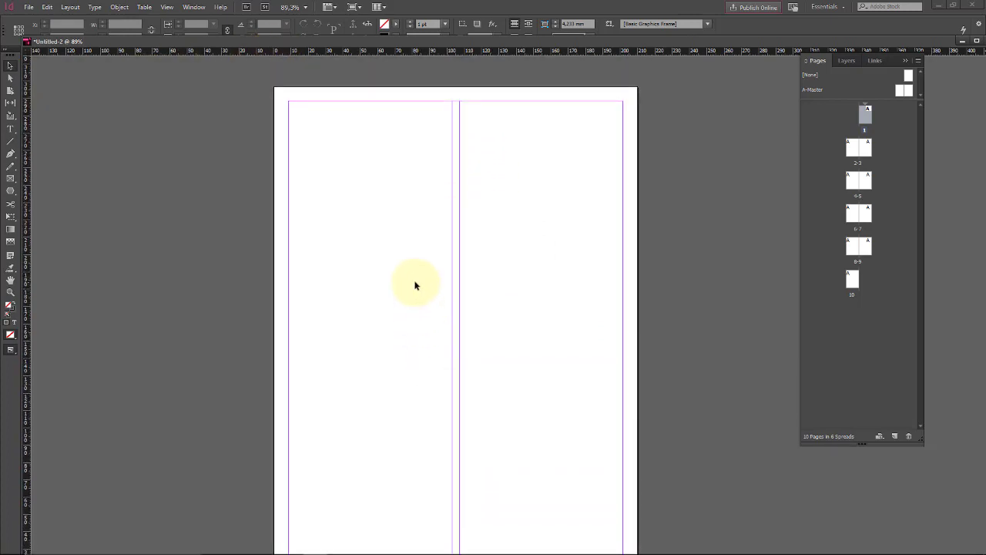